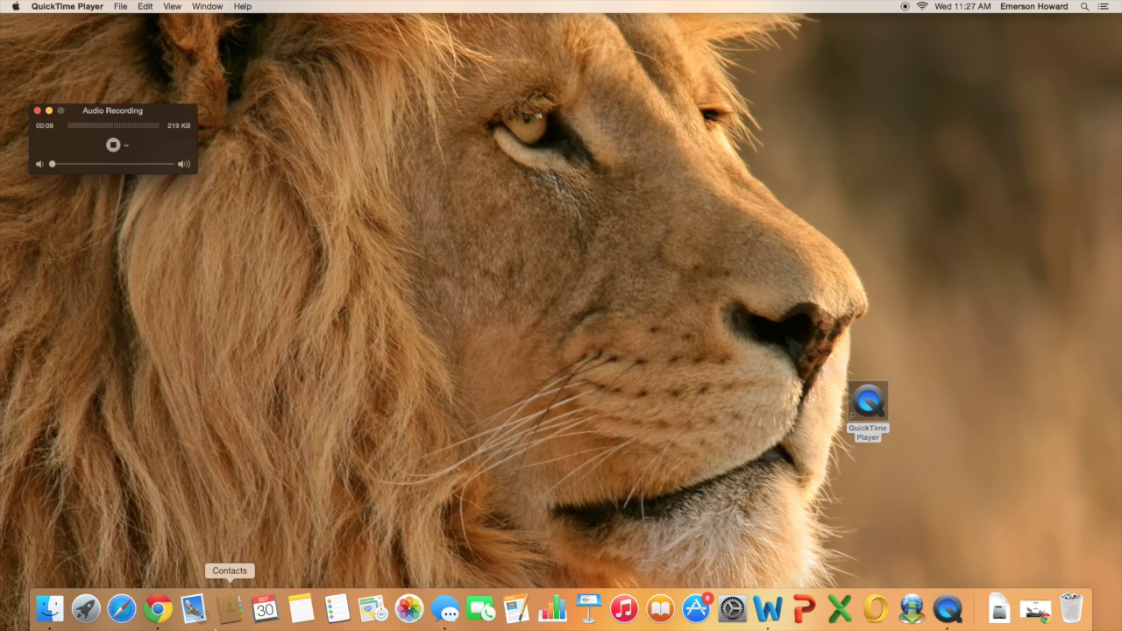
Bring Chrome with the Madden website to the front while QuickTime records audio
click(165, 621)
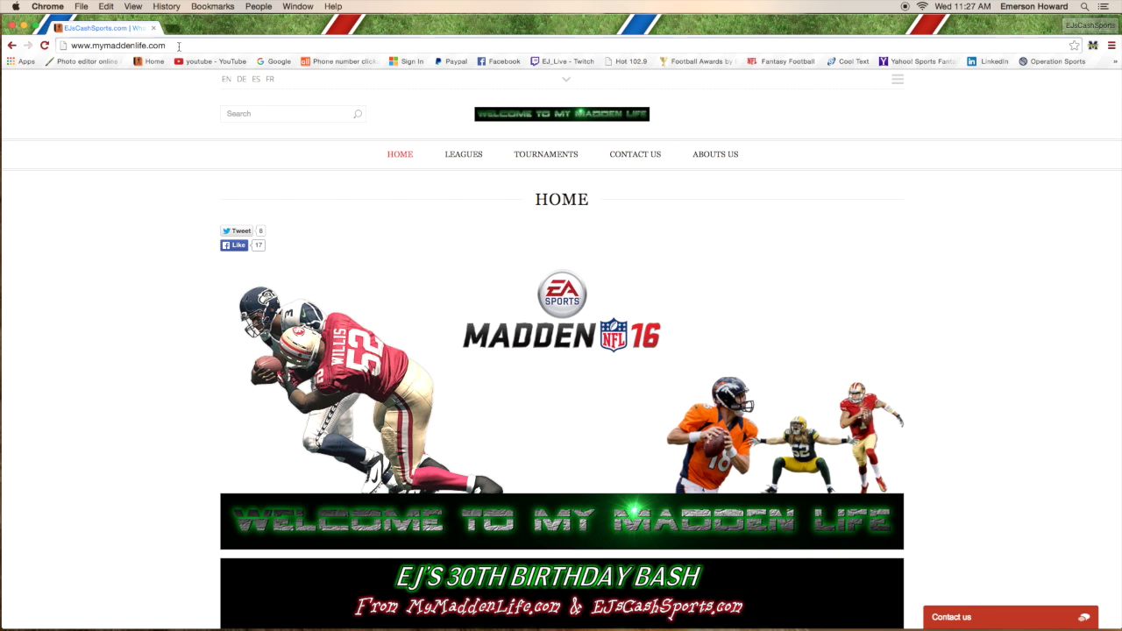
drag(178, 46, 67, 45)
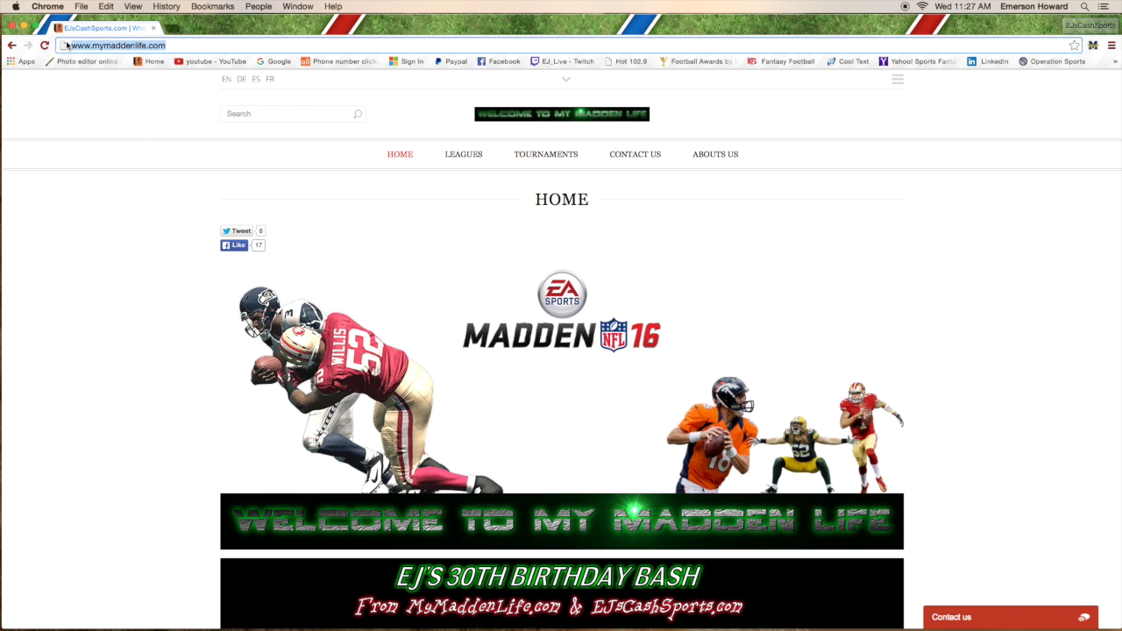
text(w)
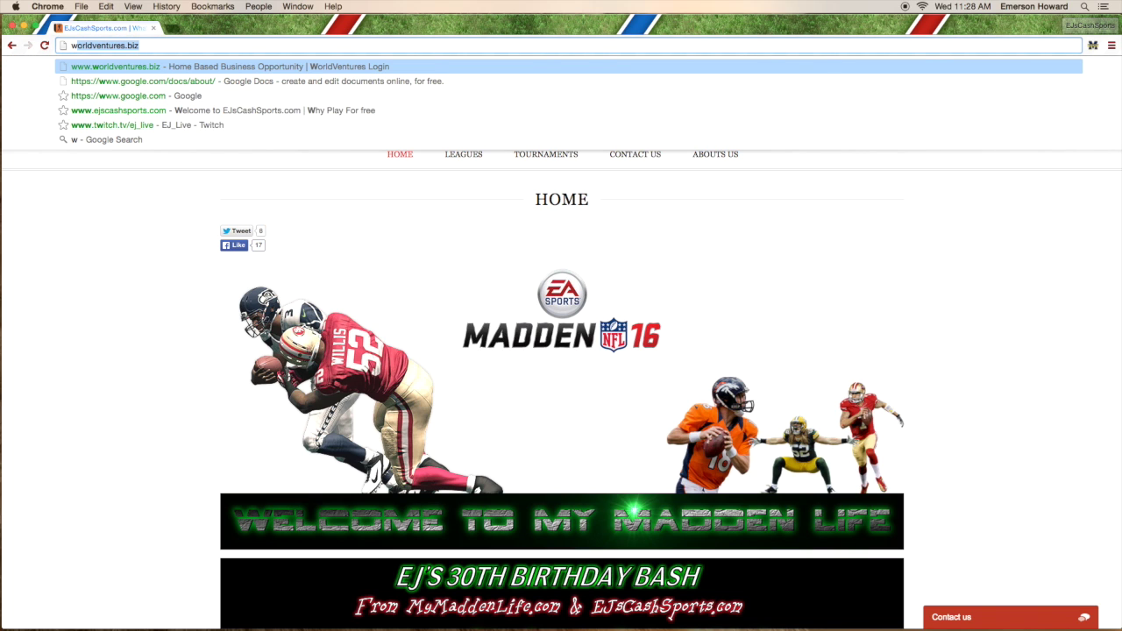
text(ww.)
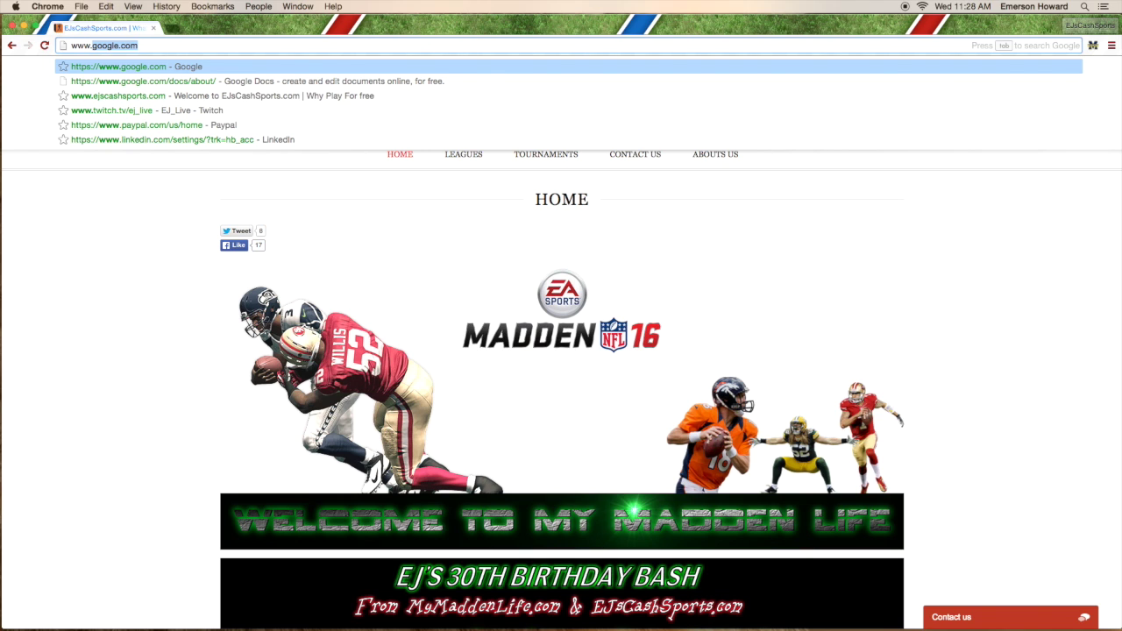
text(m)
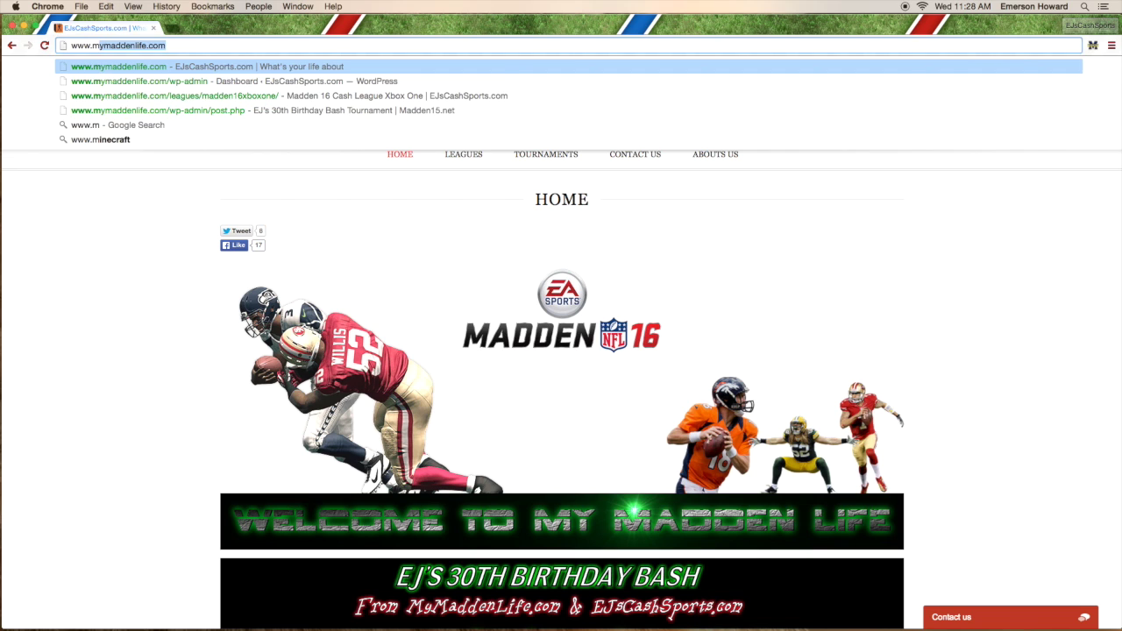
key(Return)
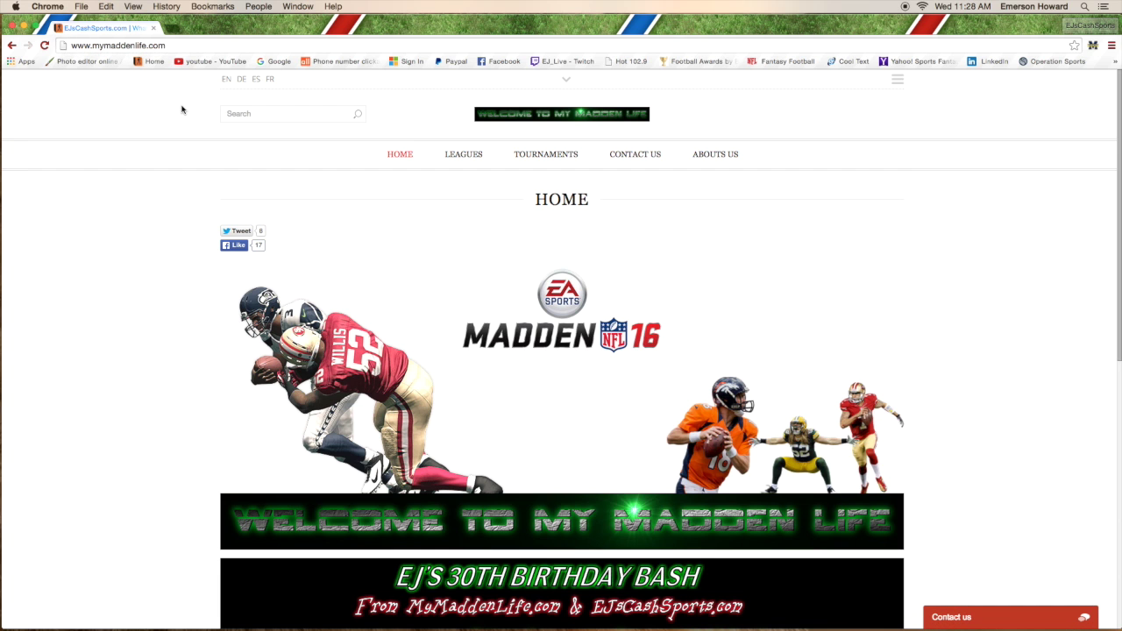
Scroll to the XBOX ONE and PS4 league boxes and open the Xbox One cash league
scroll(181, 109, down, 3)
scroll(182, 108, down, 3)
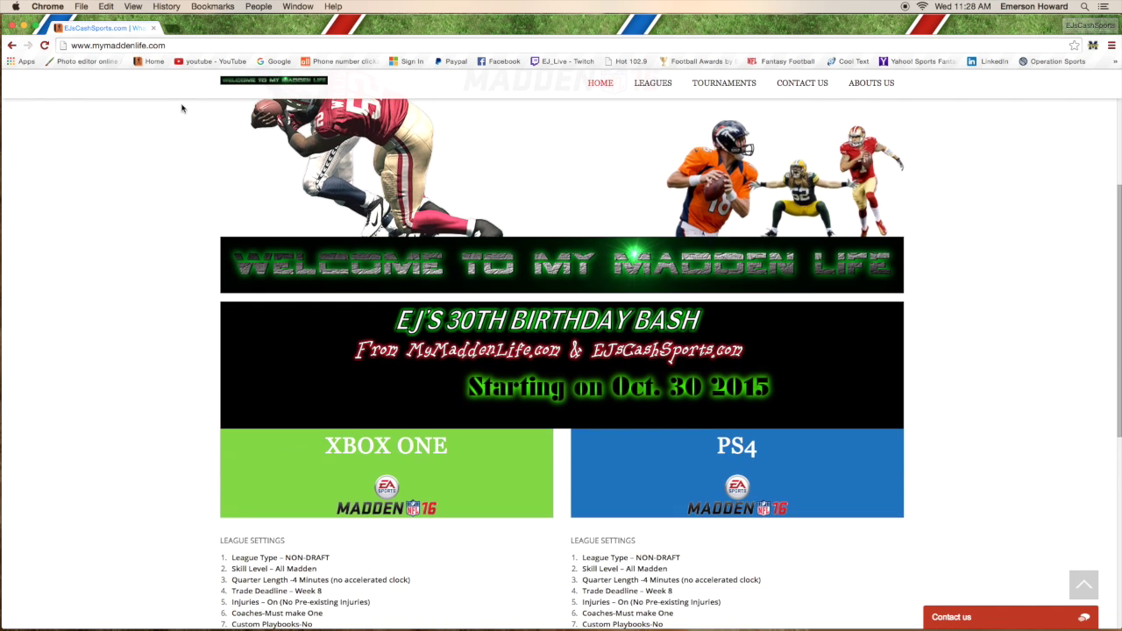
scroll(181, 109, down, 2)
scroll(181, 108, down, 1)
scroll(181, 107, down, 1)
scroll(180, 106, down, 3)
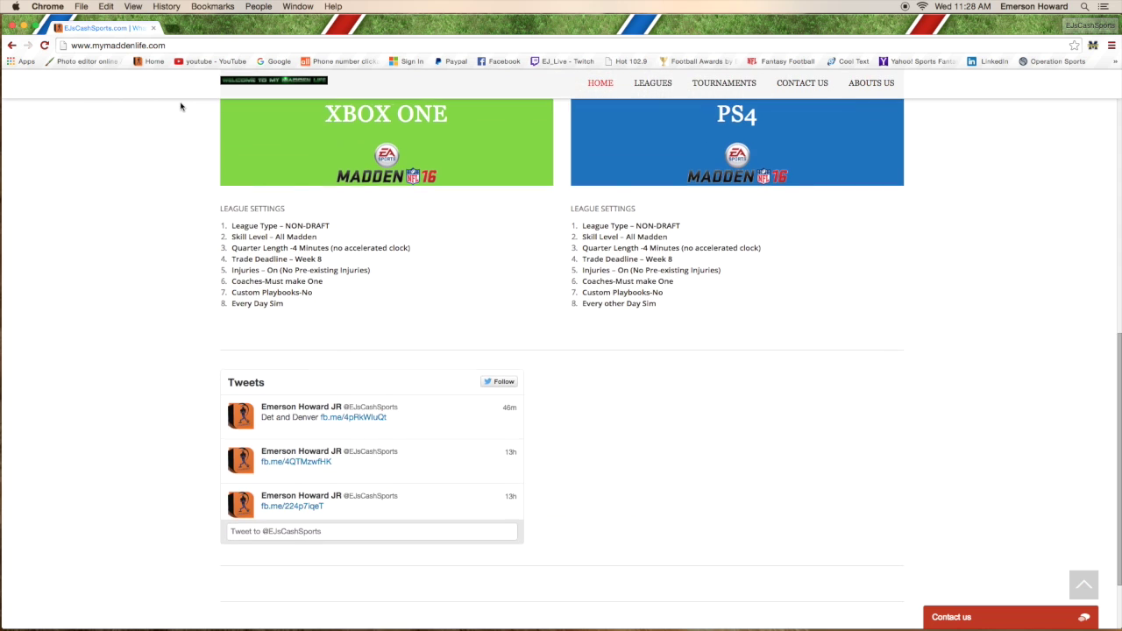
scroll(182, 107, up, 1)
scroll(181, 107, up, 2)
scroll(182, 107, down, 2)
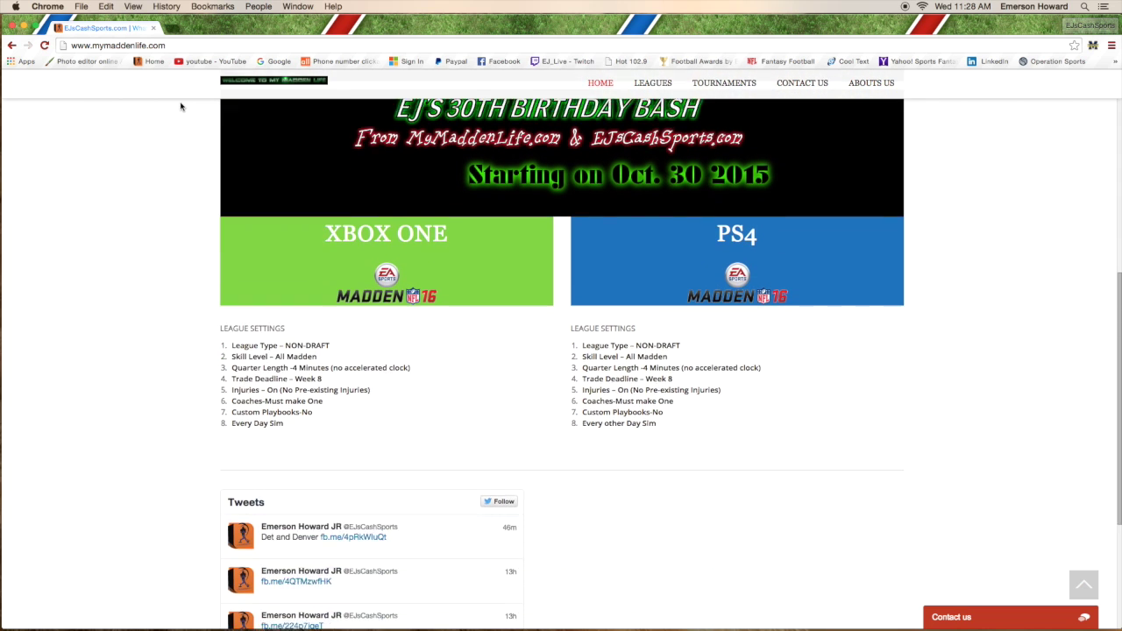
scroll(180, 107, up, 3)
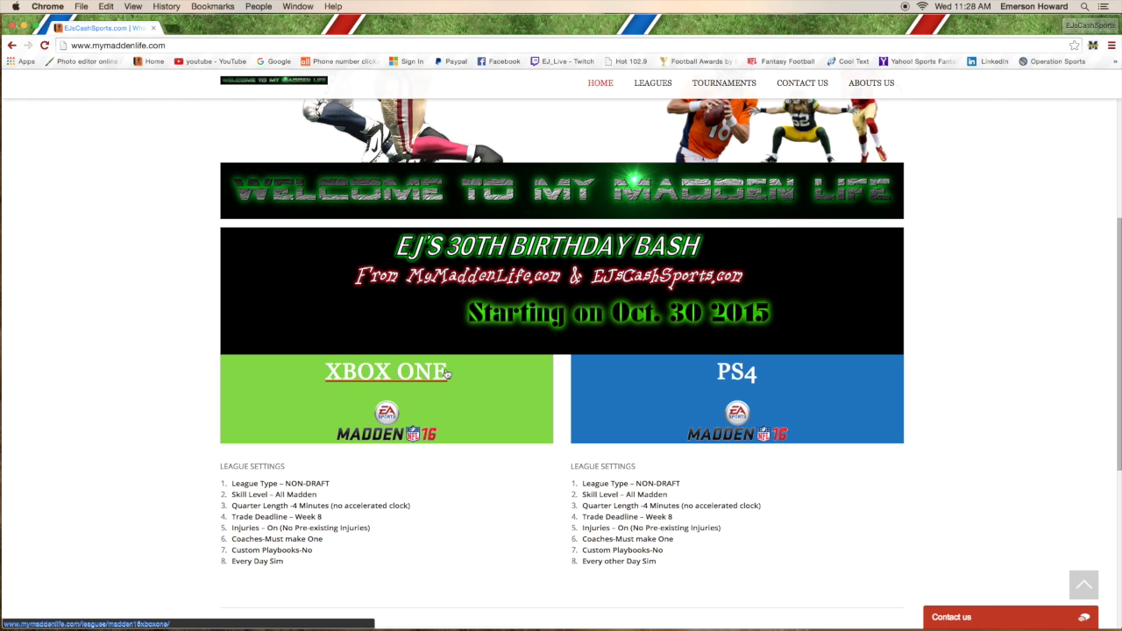
click(356, 375)
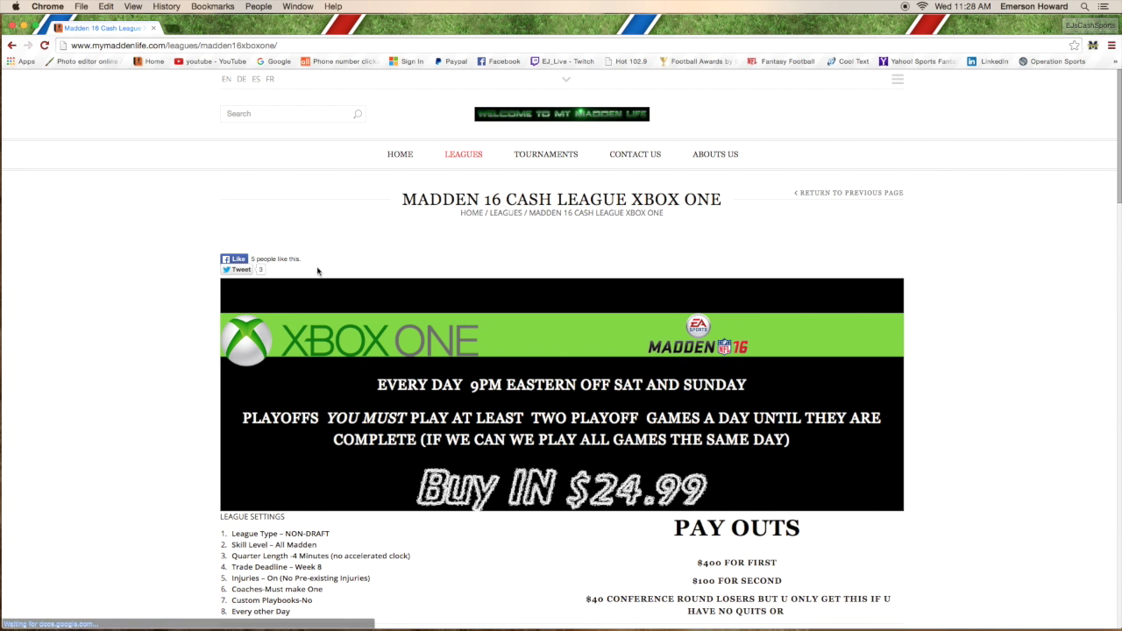
Scroll past the rules to the Madden16 Xbox One sign-up form and fill in the cell phone number
scroll(314, 230, down, 3)
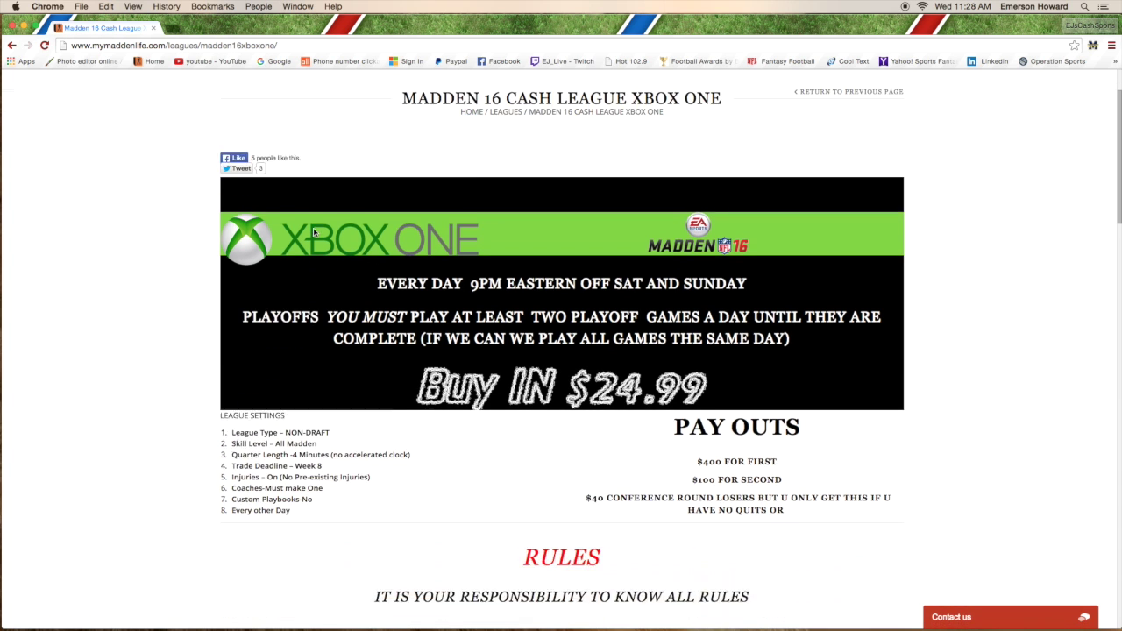
scroll(314, 232, down, 1)
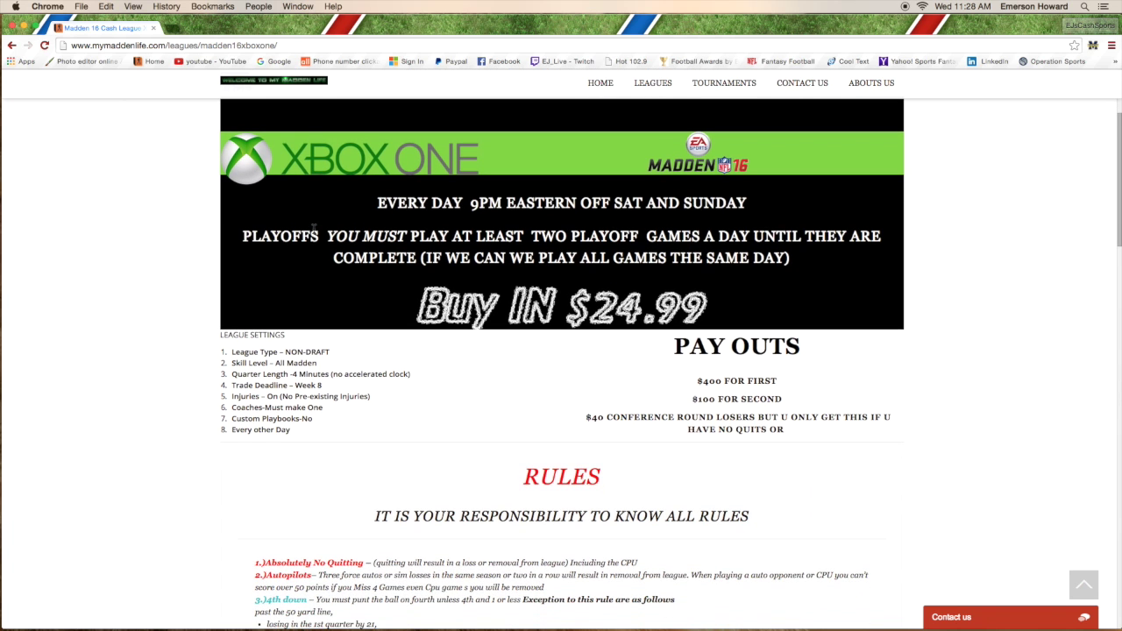
scroll(314, 229, down, 1)
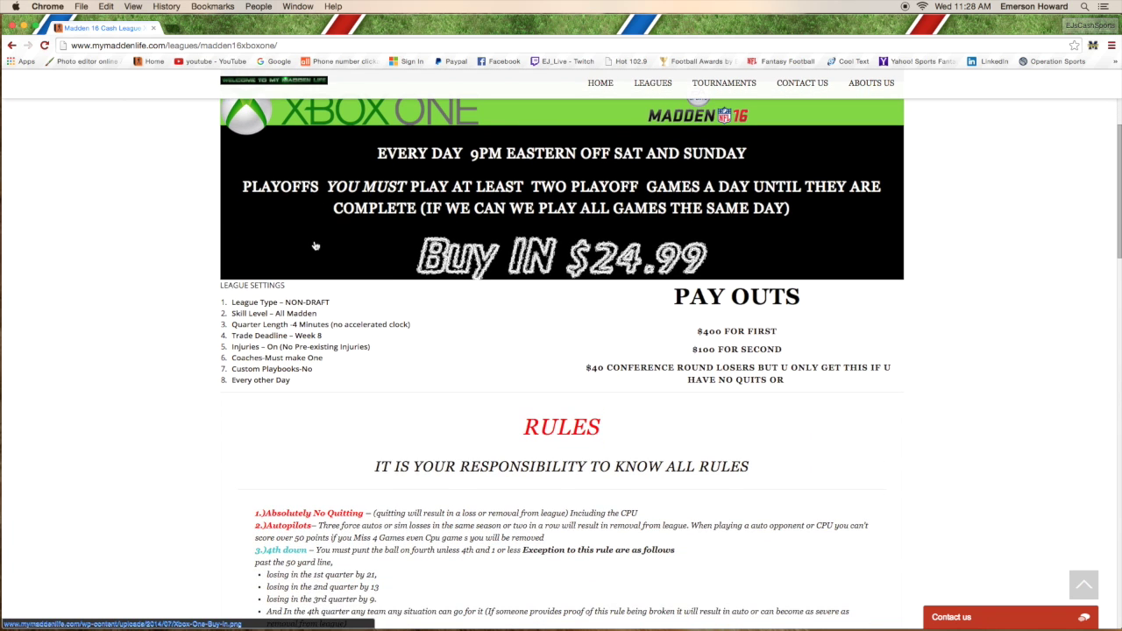
scroll(313, 244, down, 1)
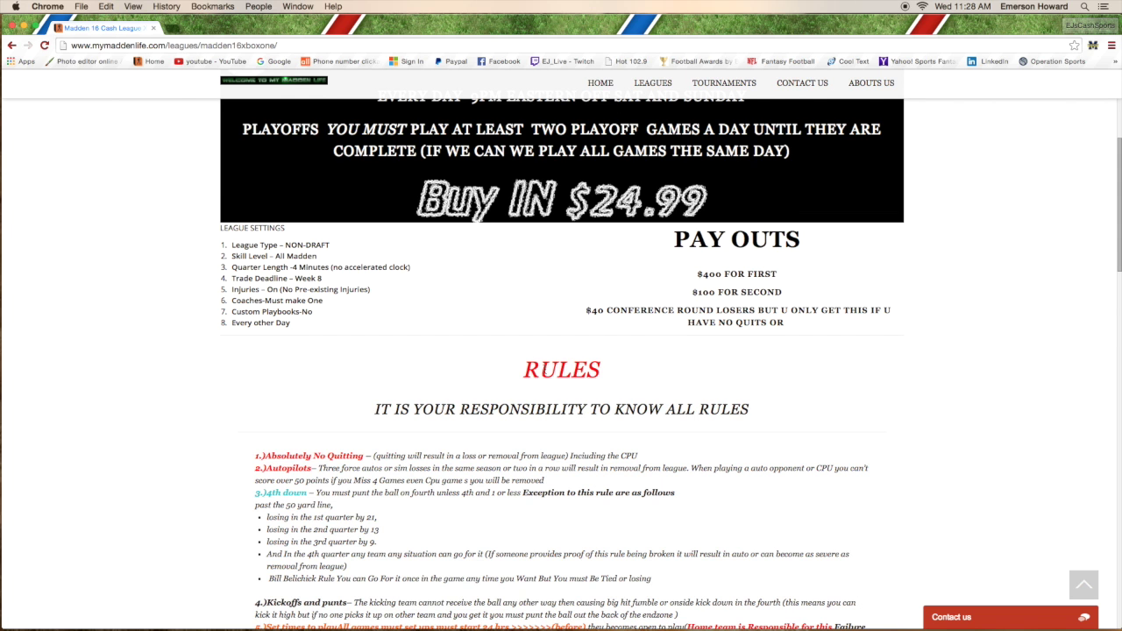
scroll(546, 342, down, 1)
scroll(501, 343, down, 2)
scroll(499, 341, down, 2)
scroll(498, 338, down, 3)
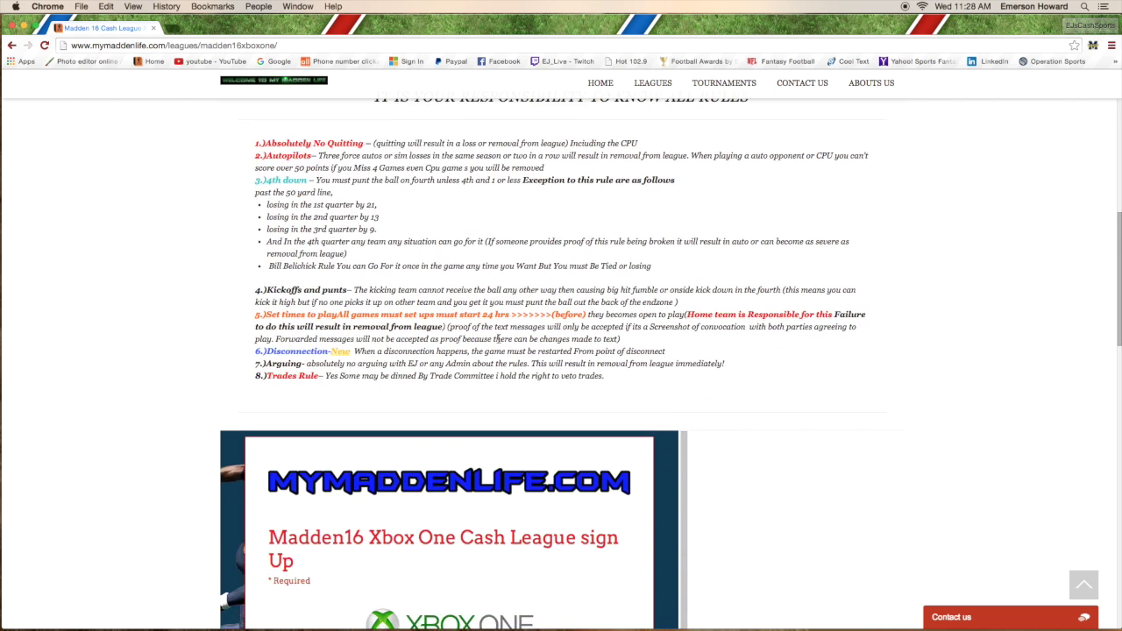
scroll(491, 317, down, 4)
scroll(544, 324, down, 1)
scroll(583, 329, down, 2)
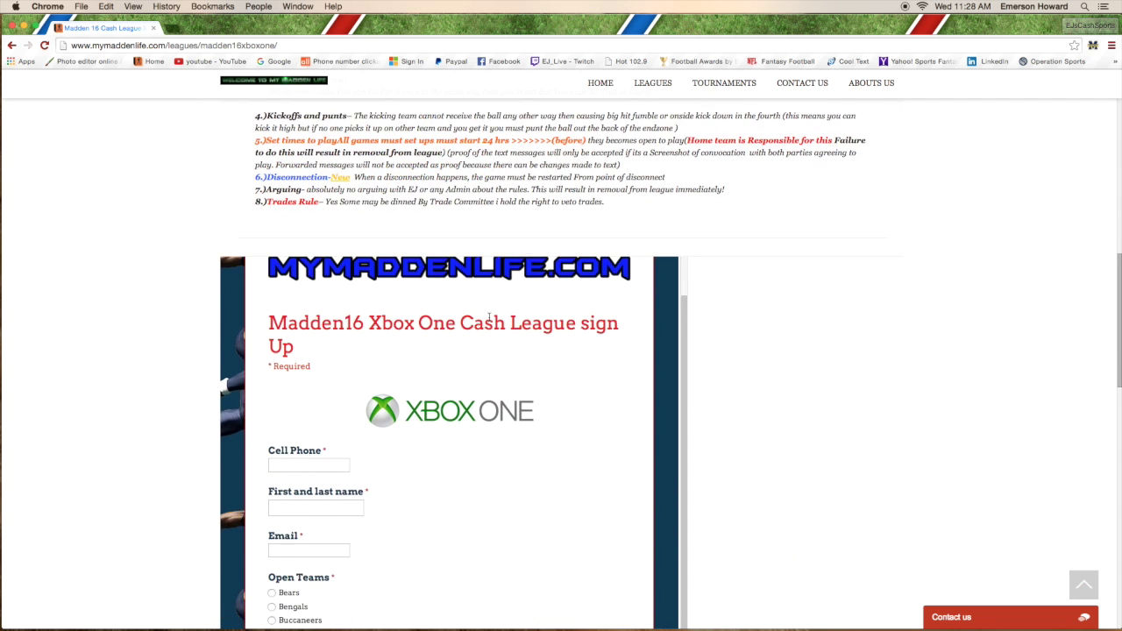
scroll(752, 348, down, 4)
scroll(736, 345, down, 3)
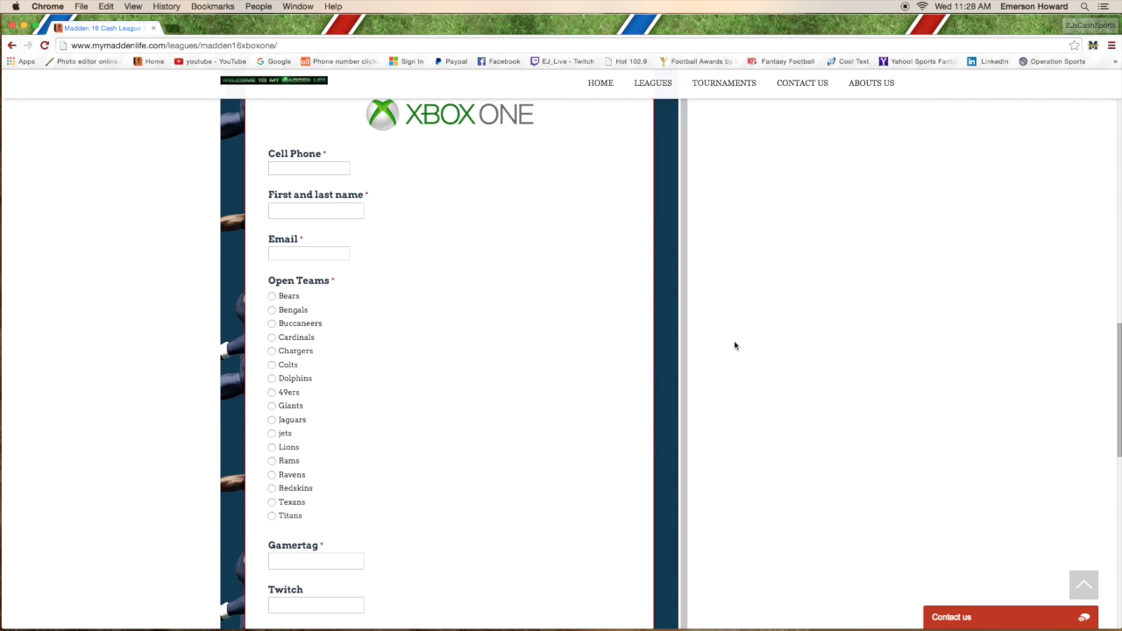
scroll(614, 315, down, 1)
scroll(564, 301, up, 3)
scroll(564, 301, up, 1)
scroll(564, 301, up, 3)
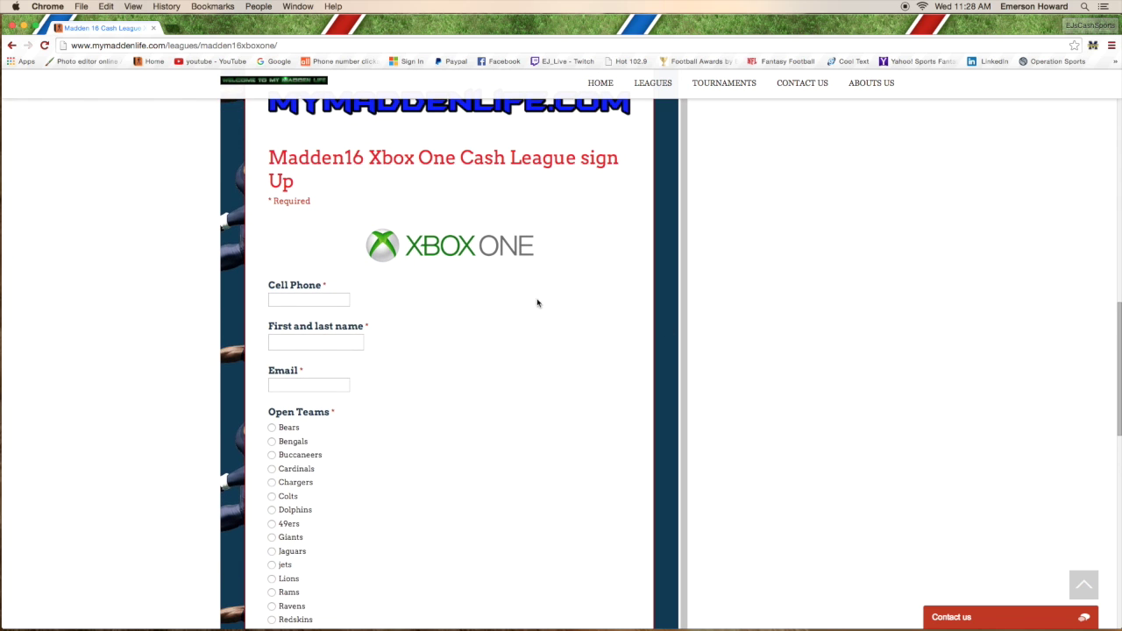
click(339, 302)
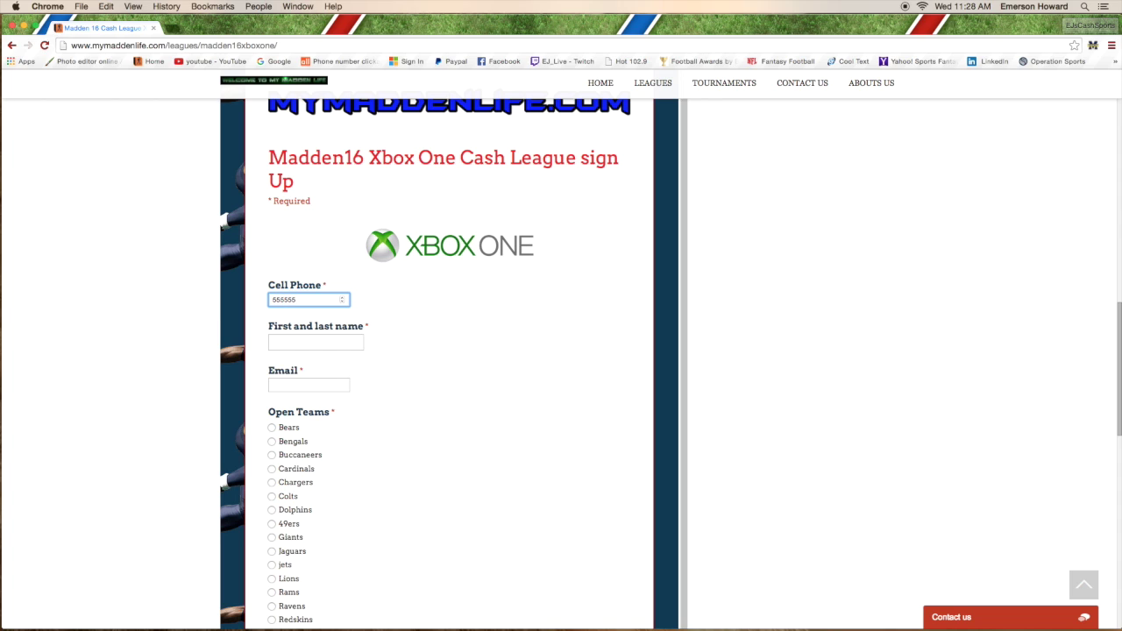
Enter the first and last name and the email address, then bring the Open Teams list into view
click(328, 340)
text(Joe bob)
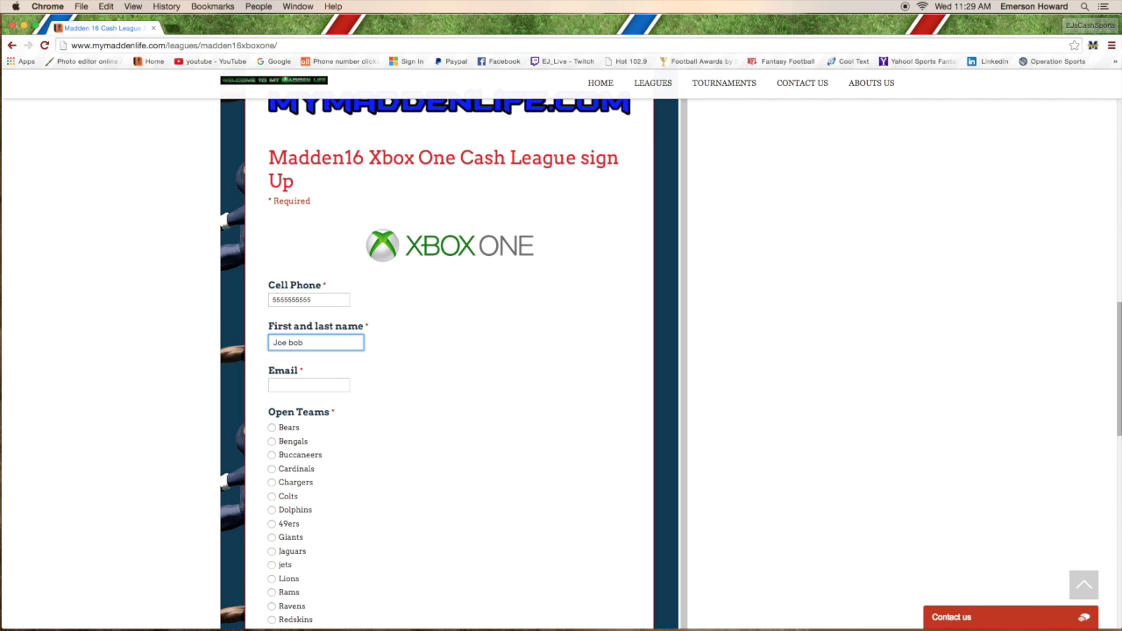
click(328, 387)
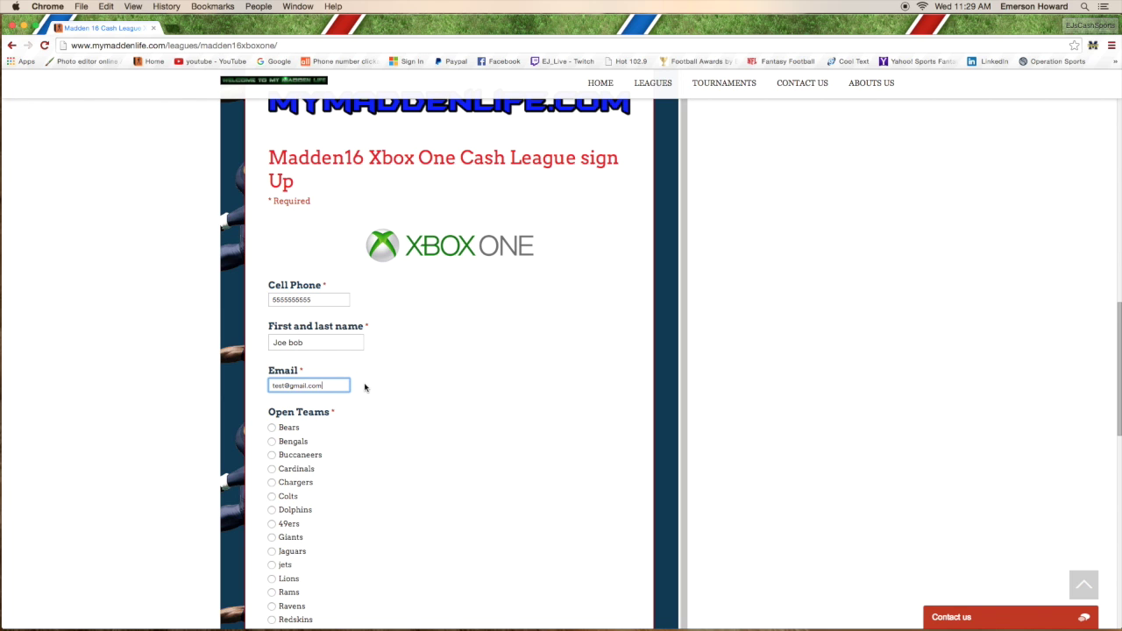
scroll(366, 388, up, 2)
scroll(363, 392, down, 1)
scroll(361, 396, down, 4)
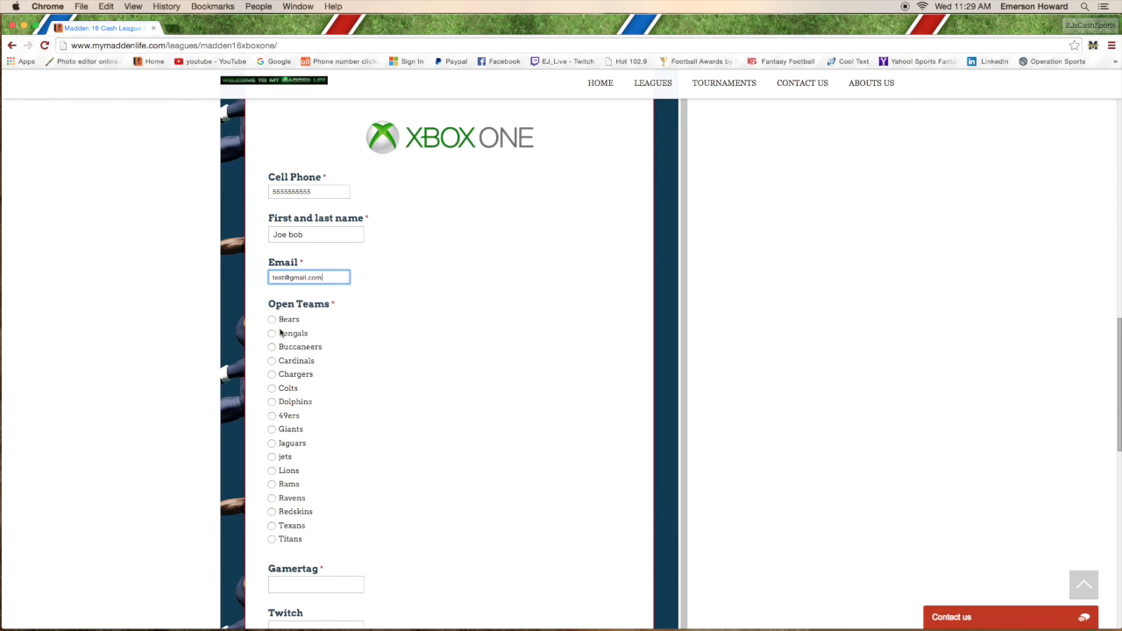
Choose the Bears as the team and enter the Xbox gamertag and Twitch name
click(271, 320)
scroll(339, 371, down, 1)
scroll(338, 371, down, 2)
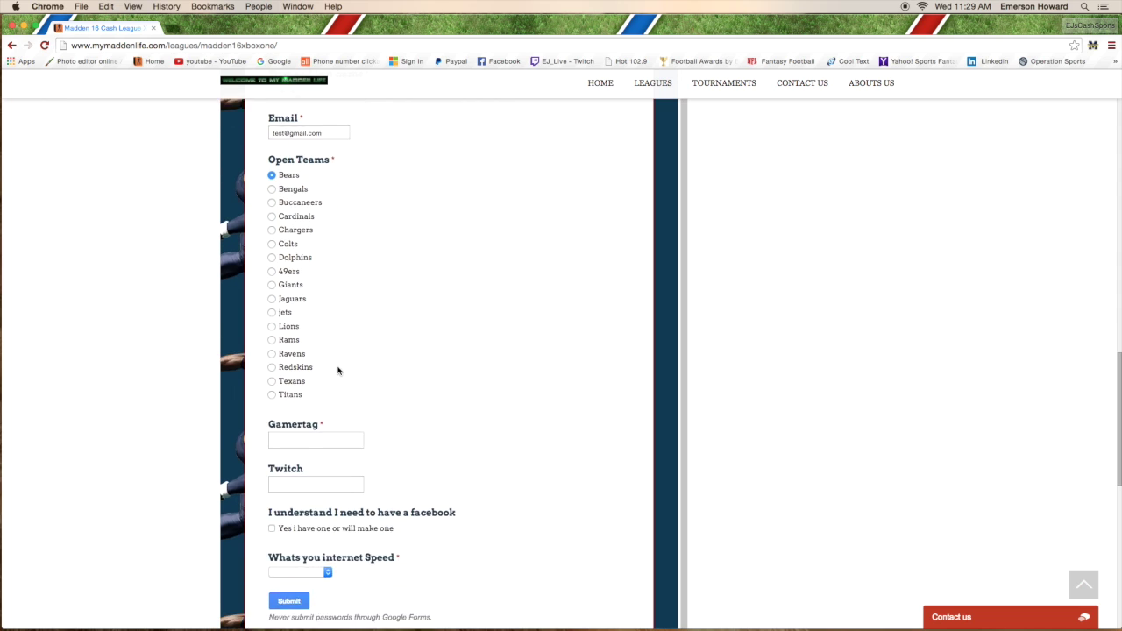
scroll(336, 374, down, 2)
click(339, 353)
text(EJsCashSports)
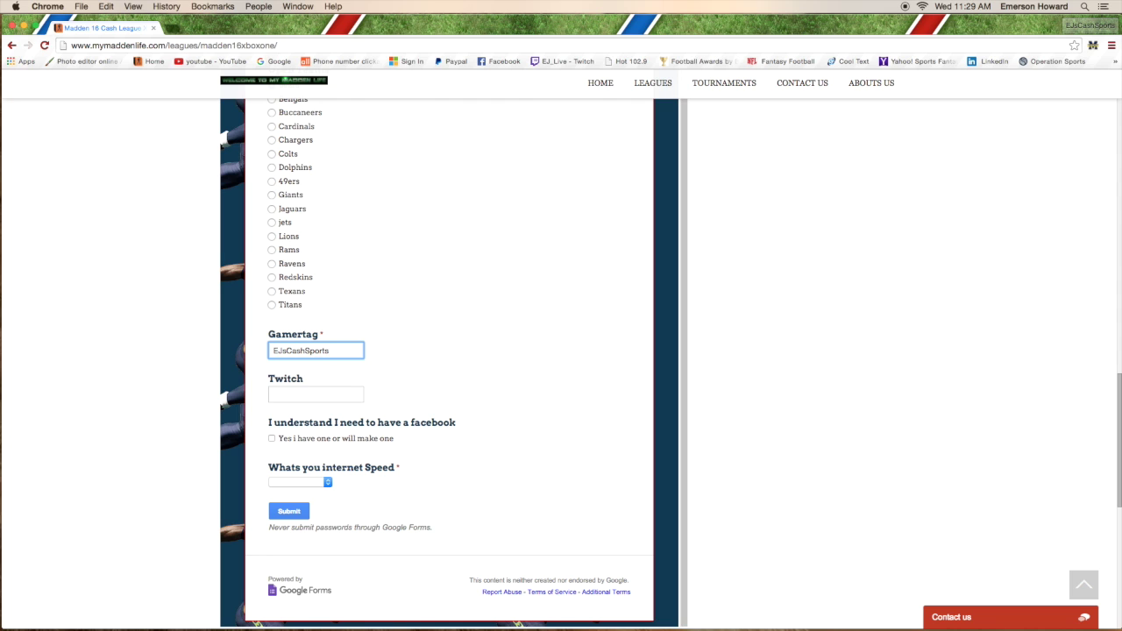
scroll(327, 388, down, 2)
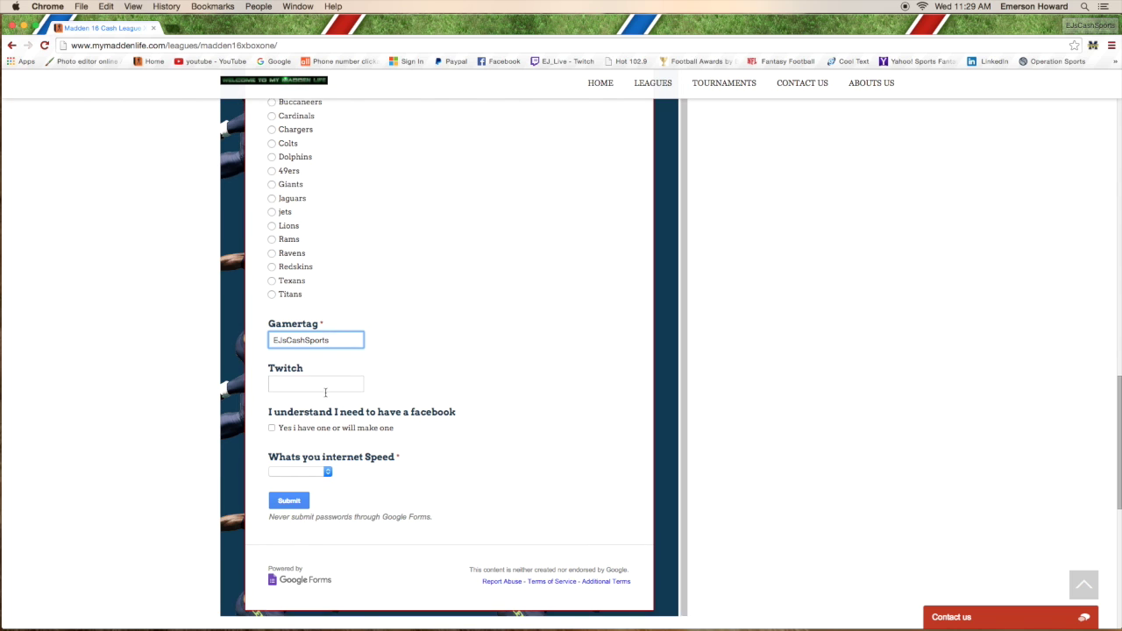
click(334, 362)
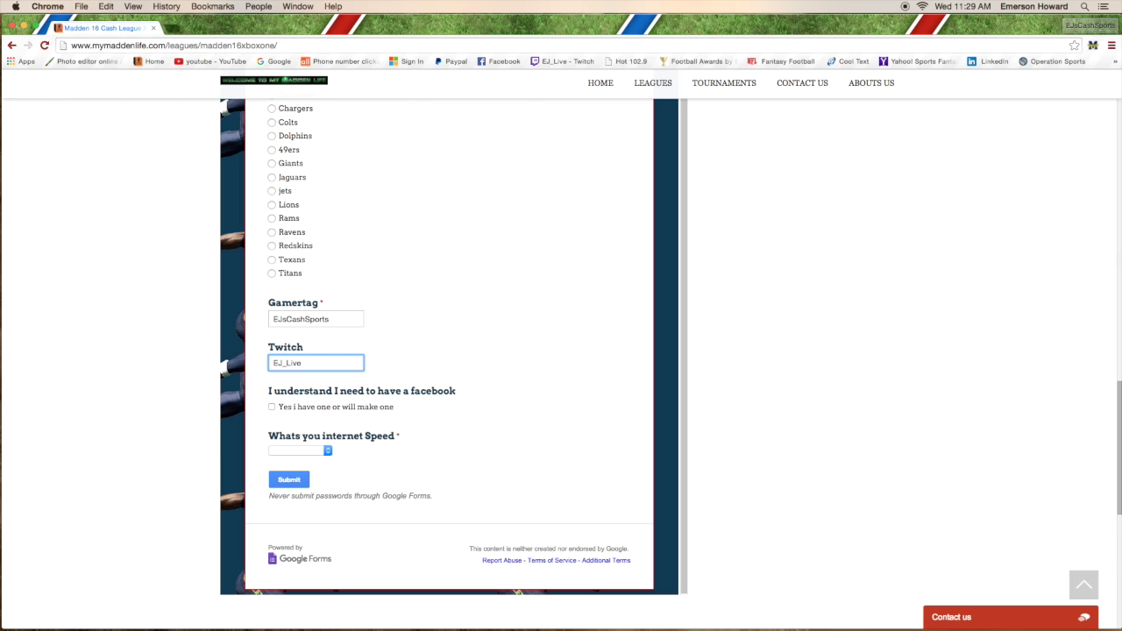
Confirm having Facebook, set internet speed to '25ms or above', and submit the form
click(272, 407)
scroll(279, 412, up, 3)
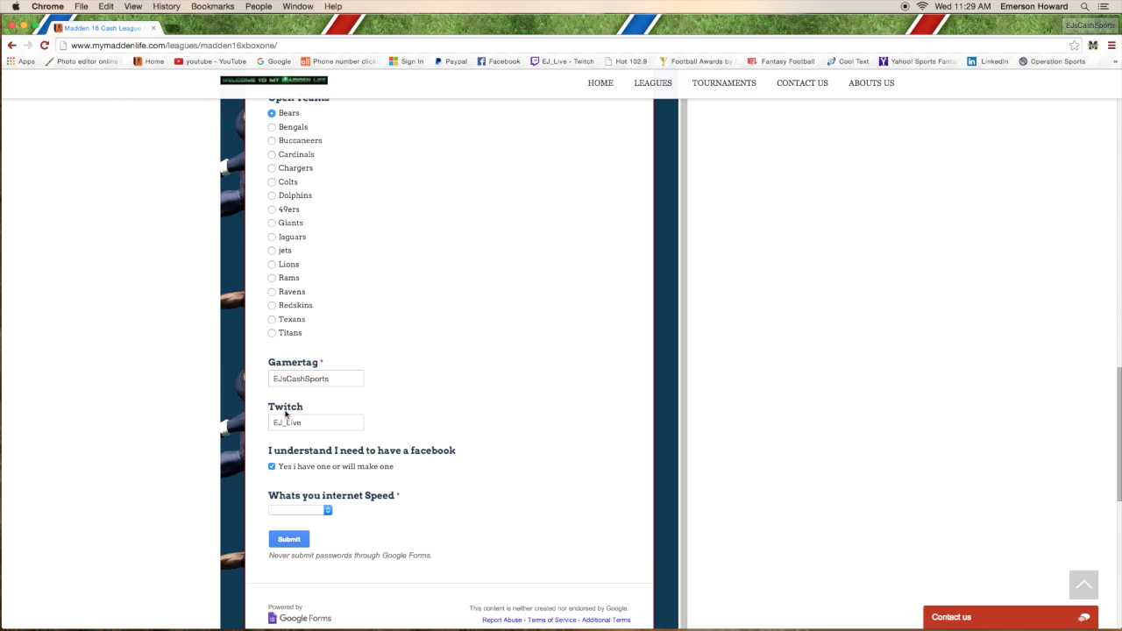
scroll(293, 399, down, 4)
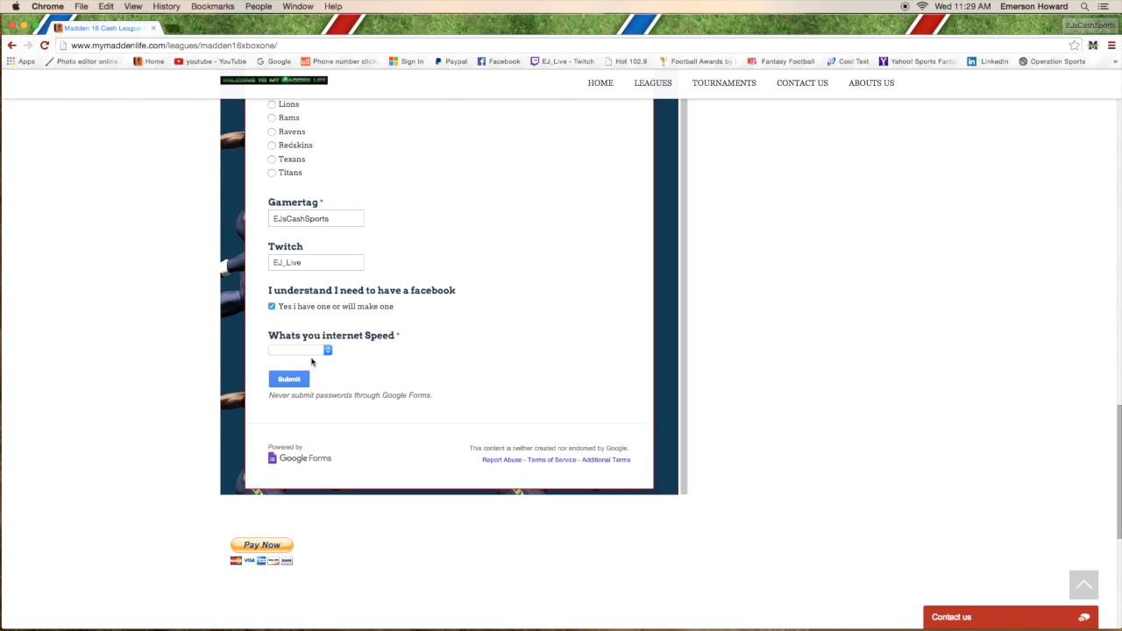
click(309, 352)
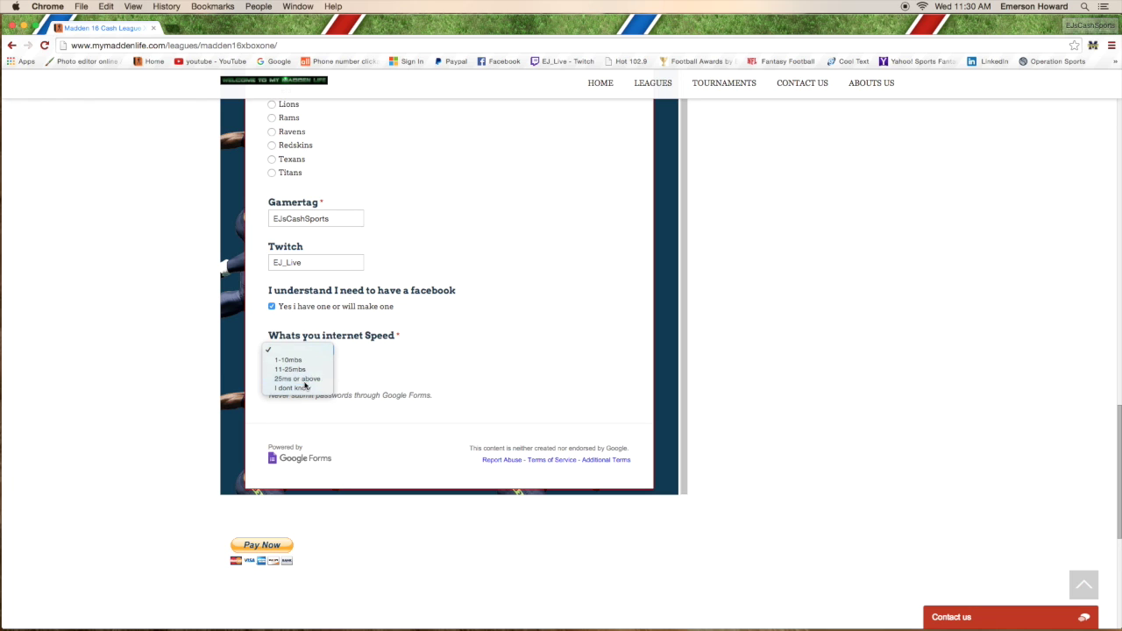
click(305, 383)
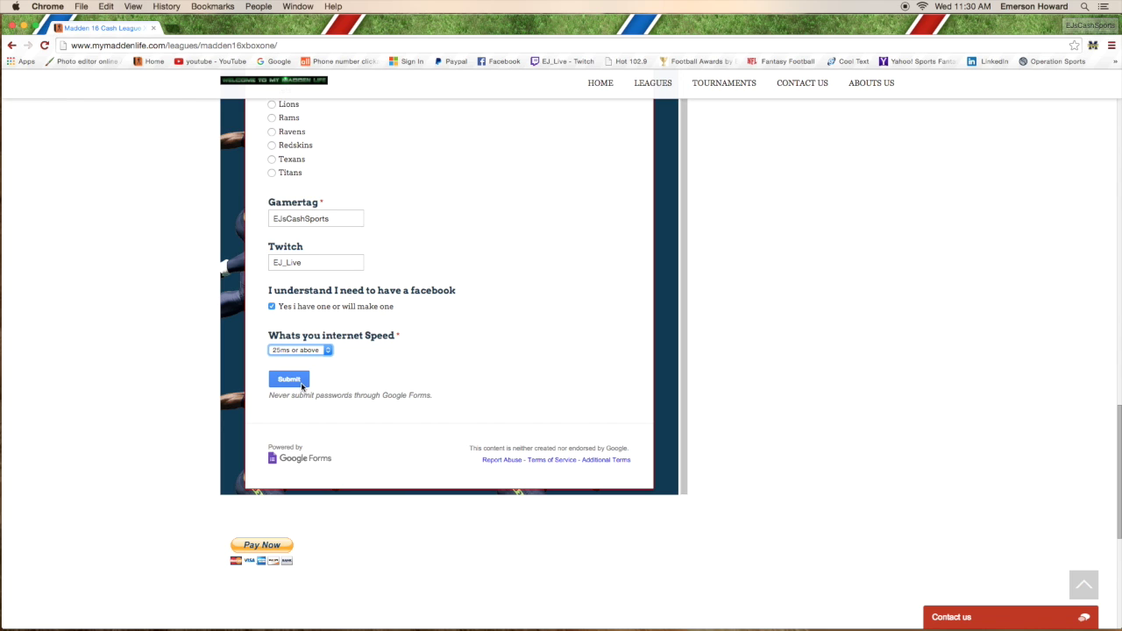
click(302, 384)
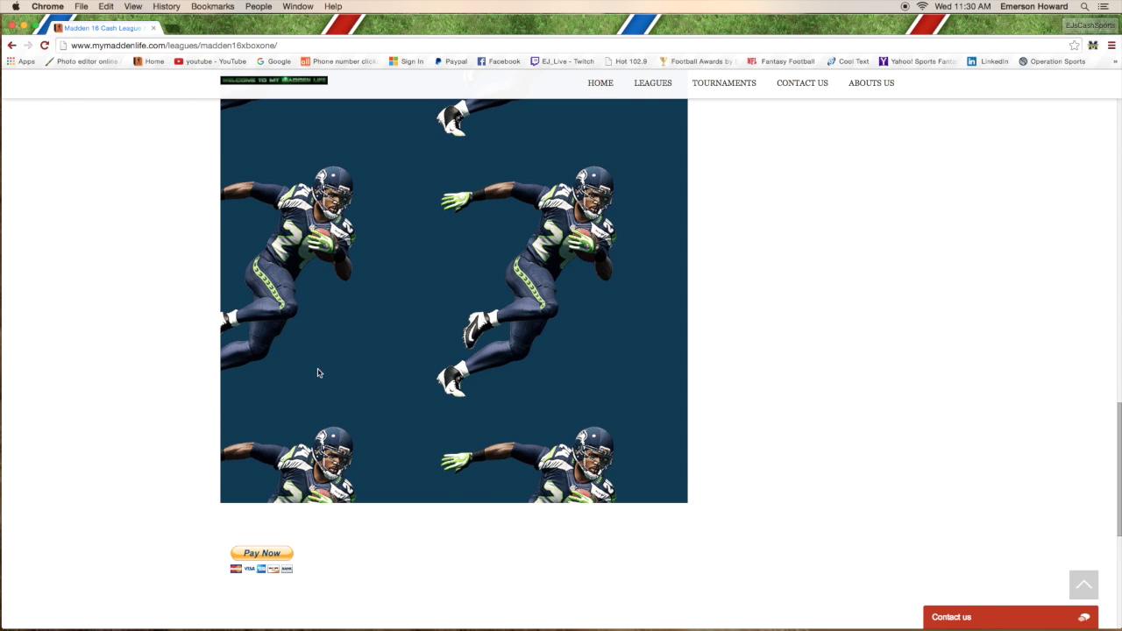
Check the 'Your response has been recorded' confirmation message
scroll(318, 373, down, 1)
scroll(318, 372, down, 1)
scroll(319, 373, up, 1)
scroll(318, 373, up, 3)
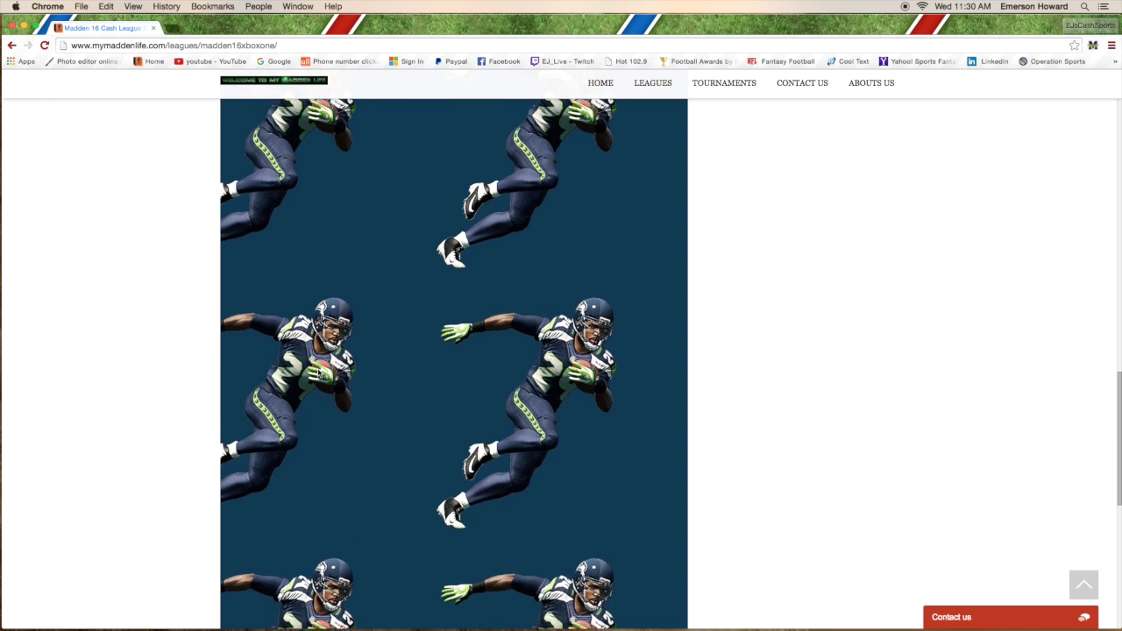
scroll(319, 373, up, 2)
scroll(318, 372, up, 3)
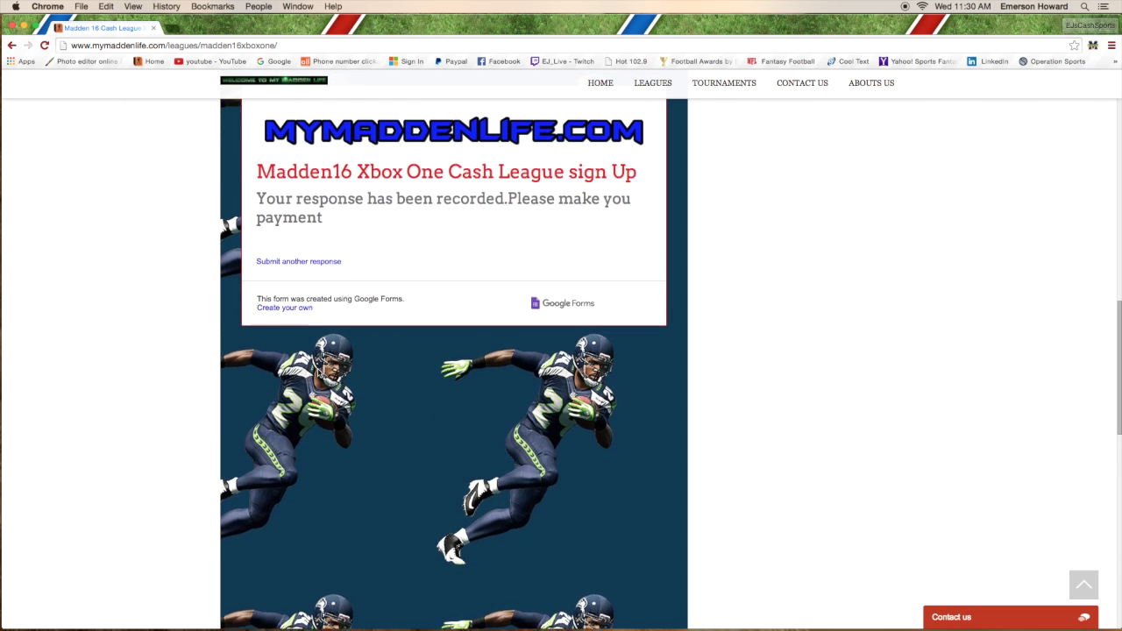
scroll(318, 371, up, 2)
scroll(318, 371, up, 1)
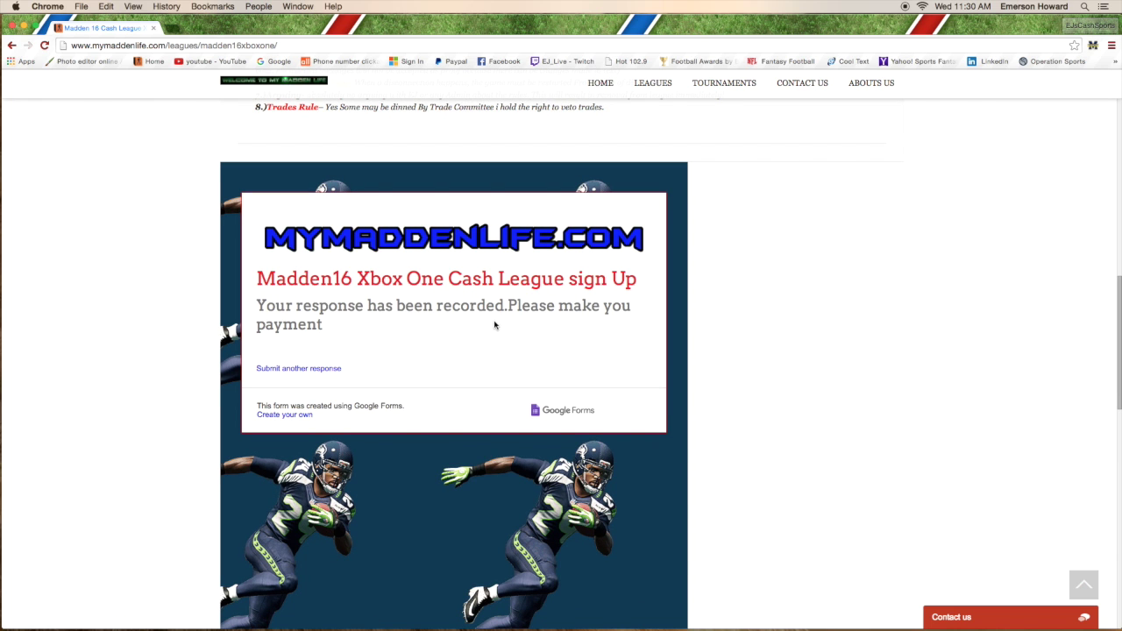
scroll(430, 340, up, 5)
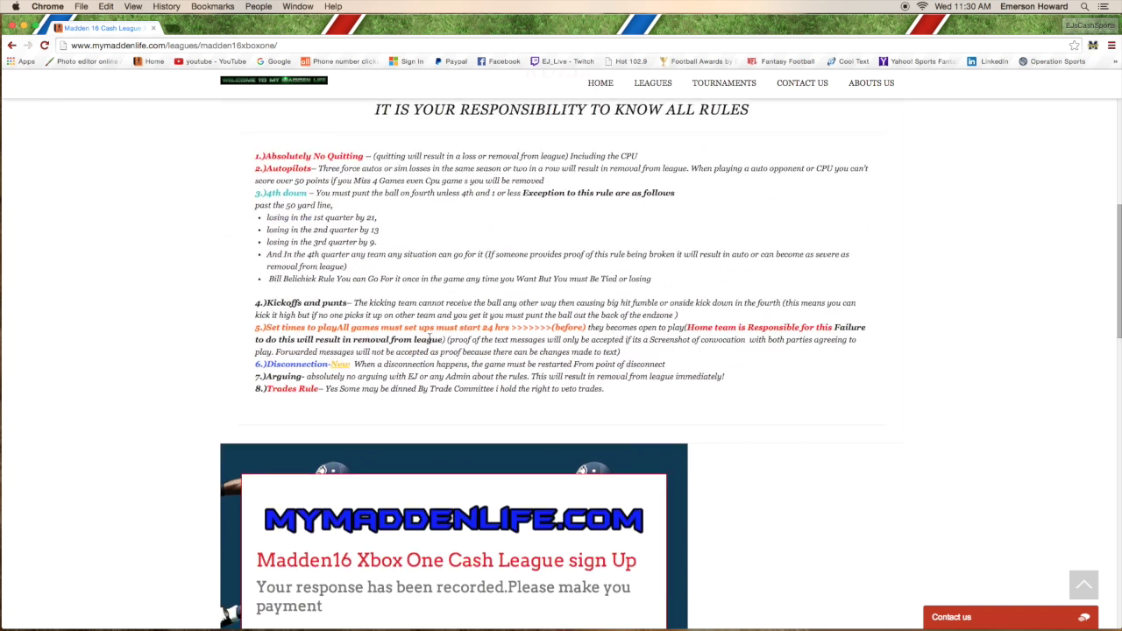
Go to Pay Now checkout for the $24.99 buy-in
scroll(430, 340, down, 4)
scroll(431, 340, down, 5)
scroll(431, 340, down, 5)
scroll(351, 363, down, 3)
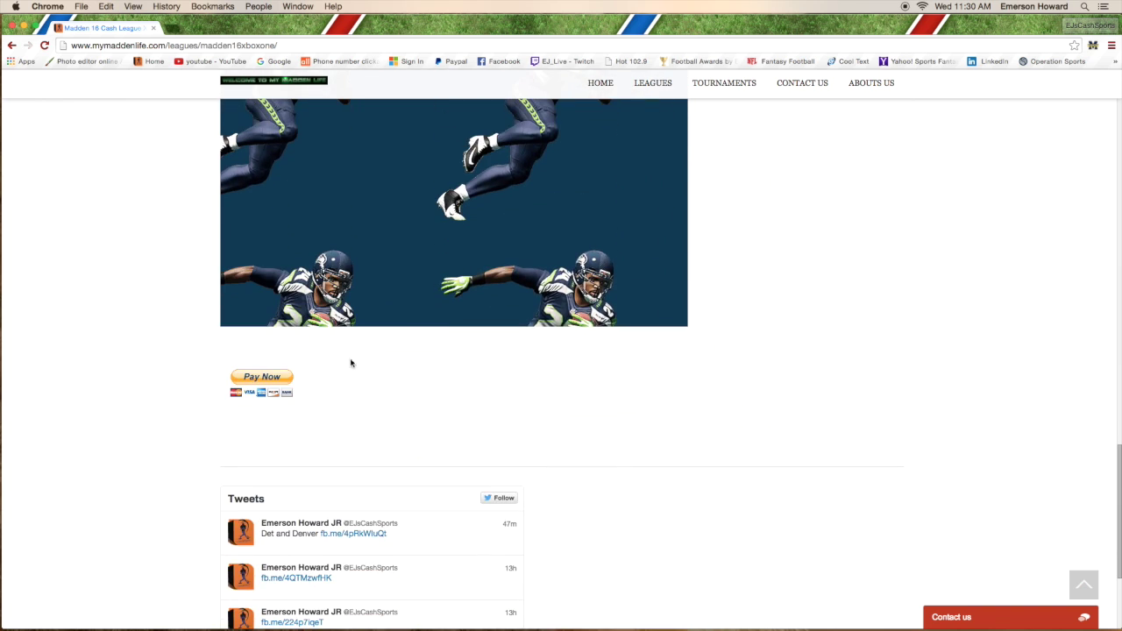
click(281, 378)
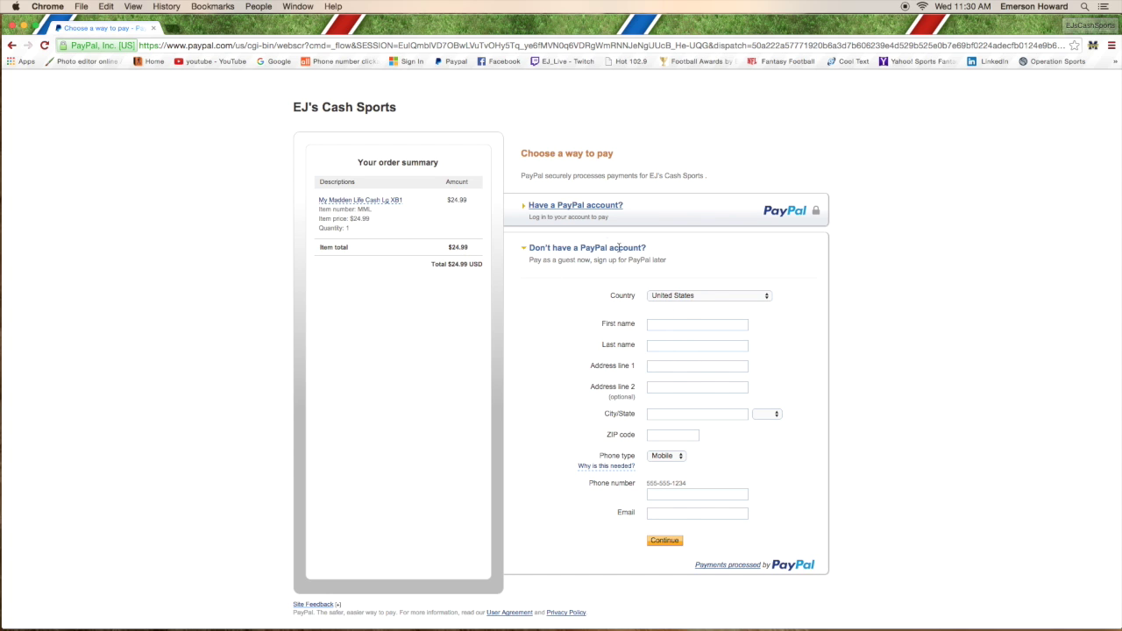
Log in with an existing PayPal account to pay the $24.99 order
click(571, 212)
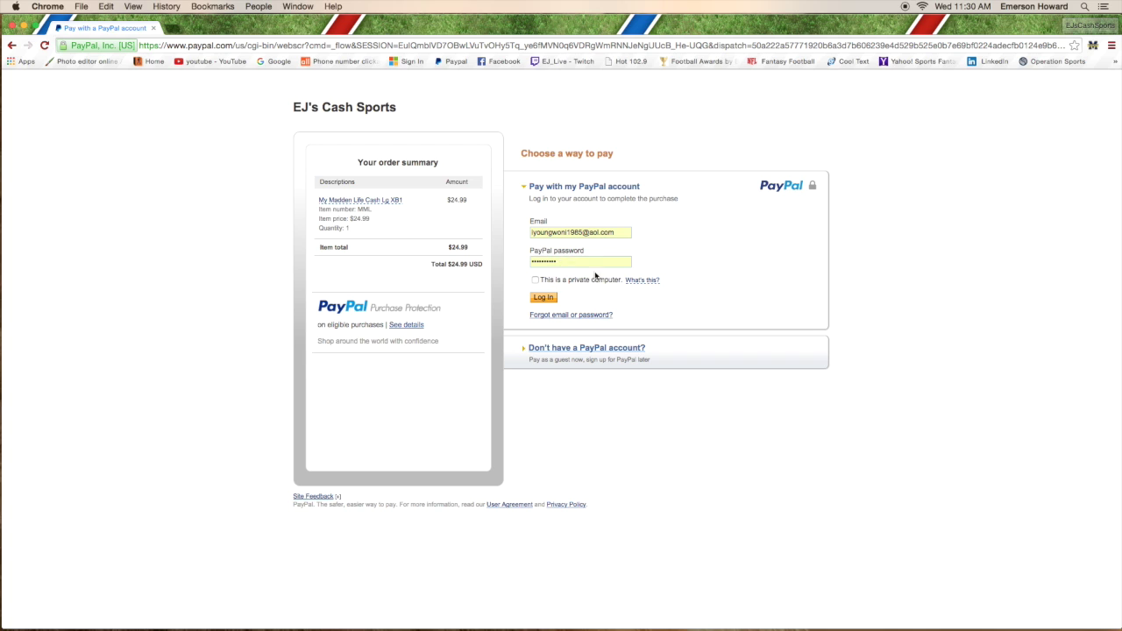
click(545, 299)
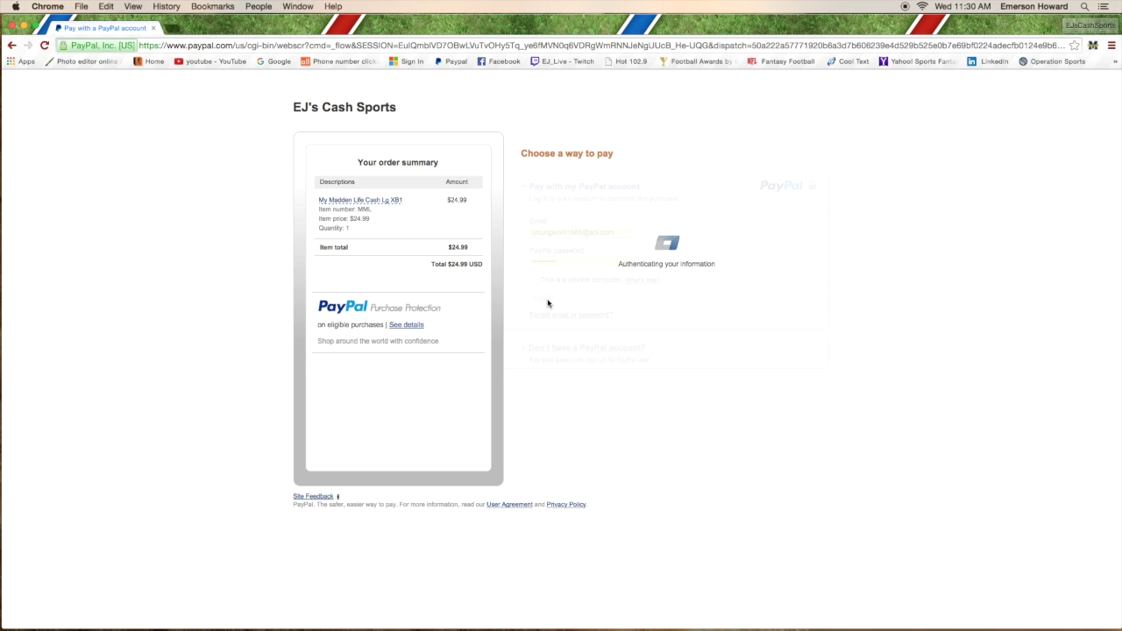